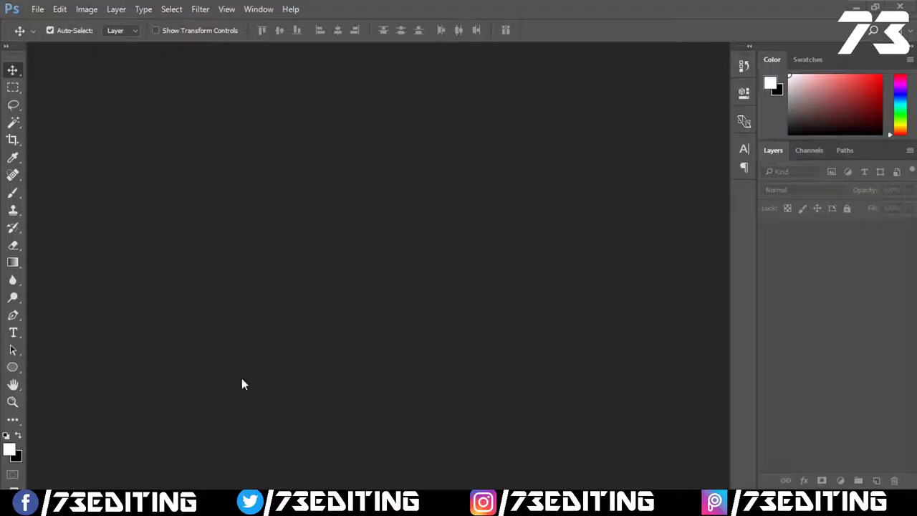
Open the Swimming-Pool photo of rippling turquoise water from the folder
click(37, 8)
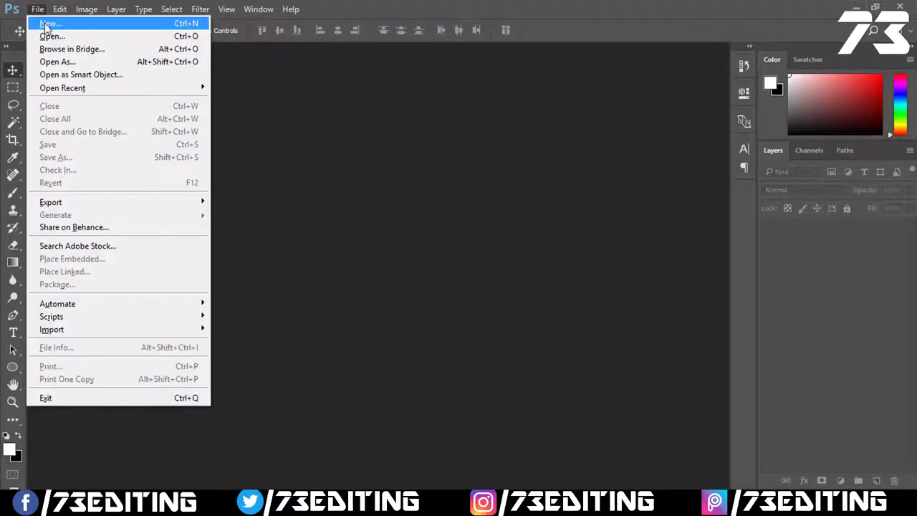
click(51, 34)
click(143, 89)
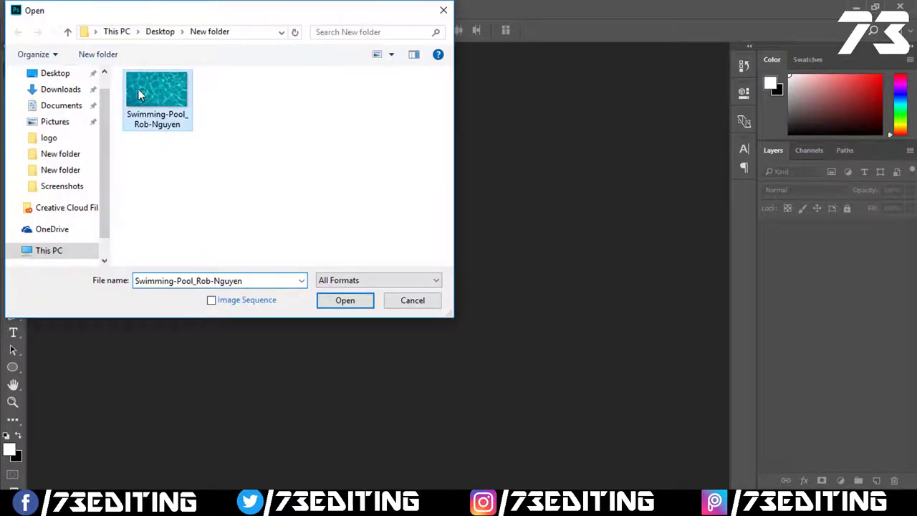
click(326, 305)
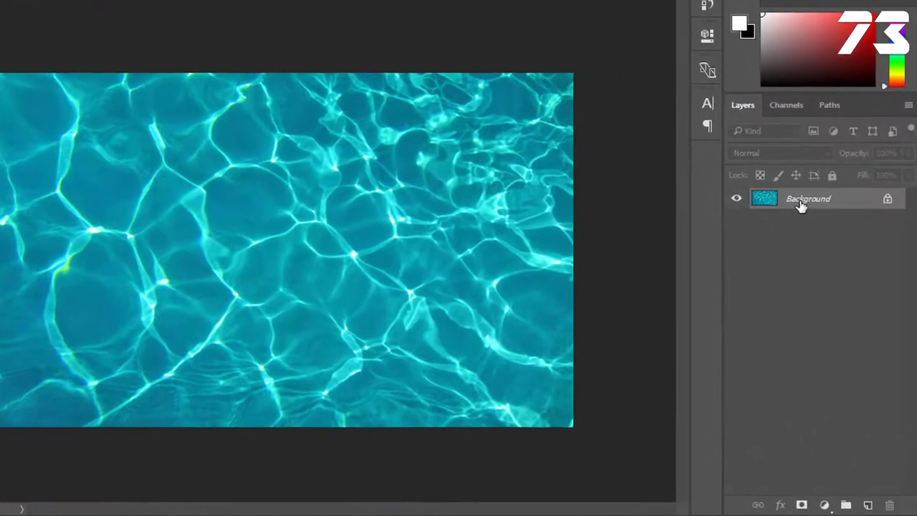
Duplicate the Background layer into a new document named Displace
right_click(819, 230)
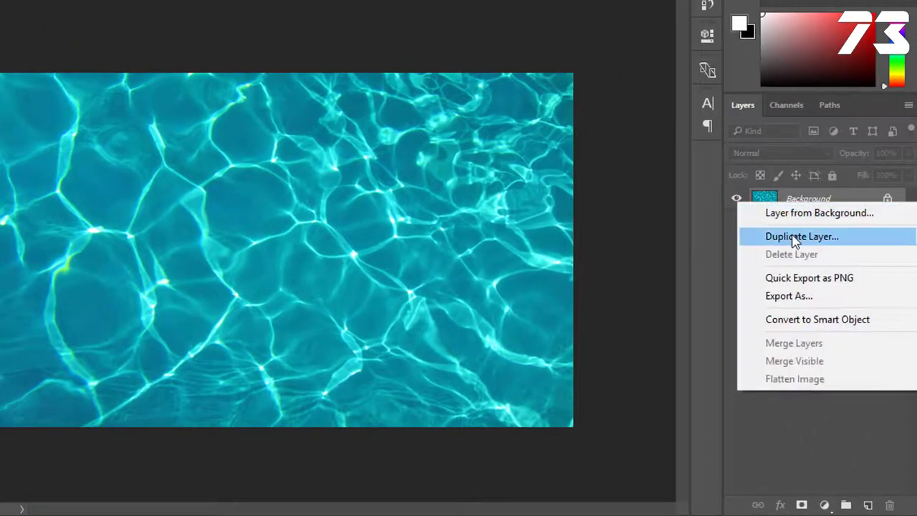
click(791, 237)
click(405, 157)
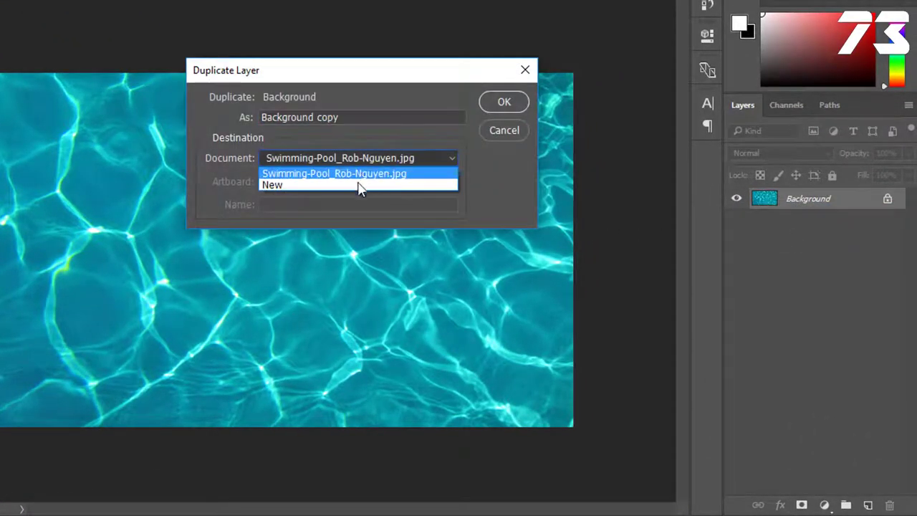
click(356, 184)
text(Displace)
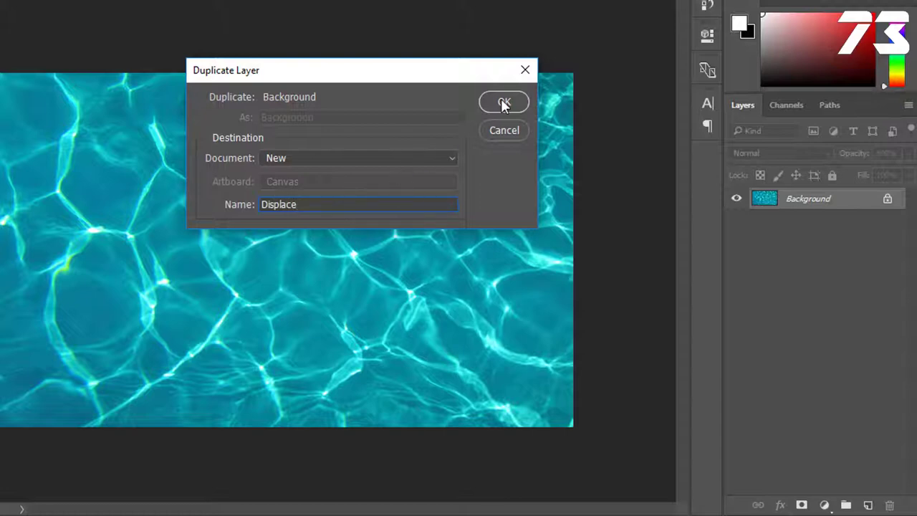
click(502, 103)
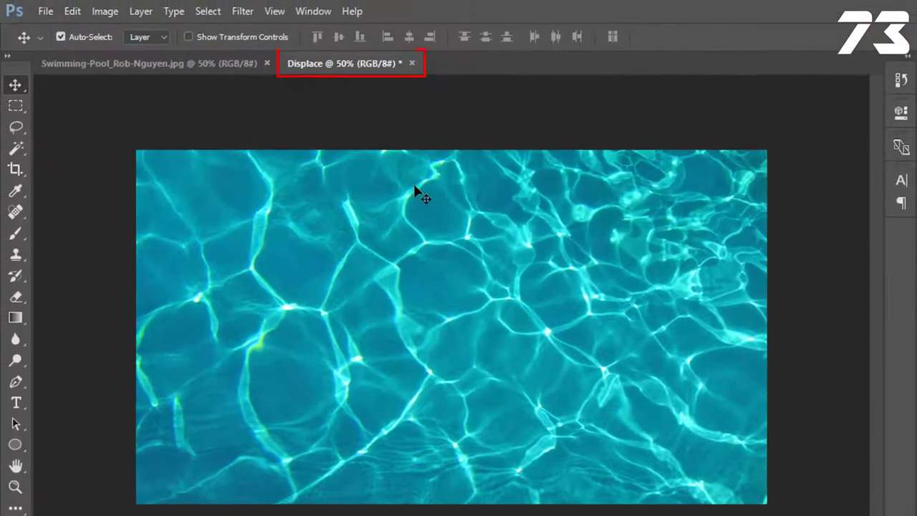
Apply a Gaussian Blur of about 3.2 pixels radius to the Displace image
click(241, 12)
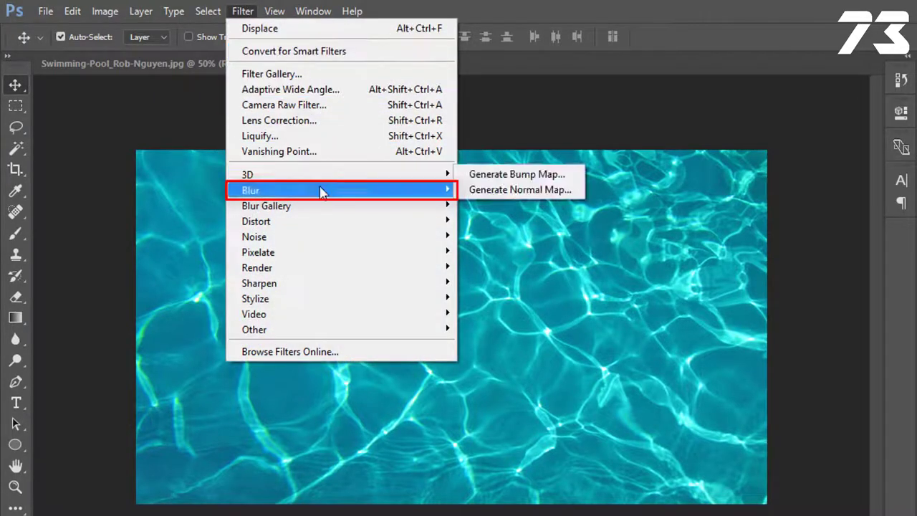
mouse_move(57, 190)
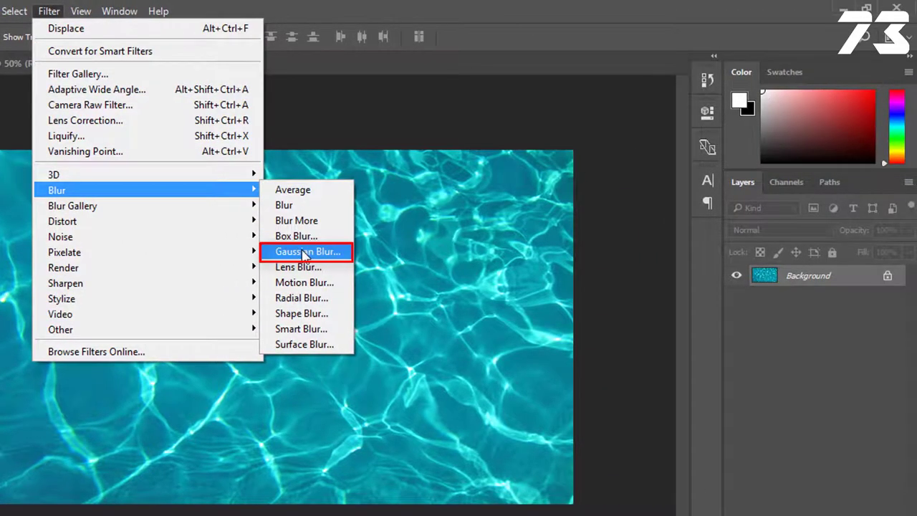
click(305, 252)
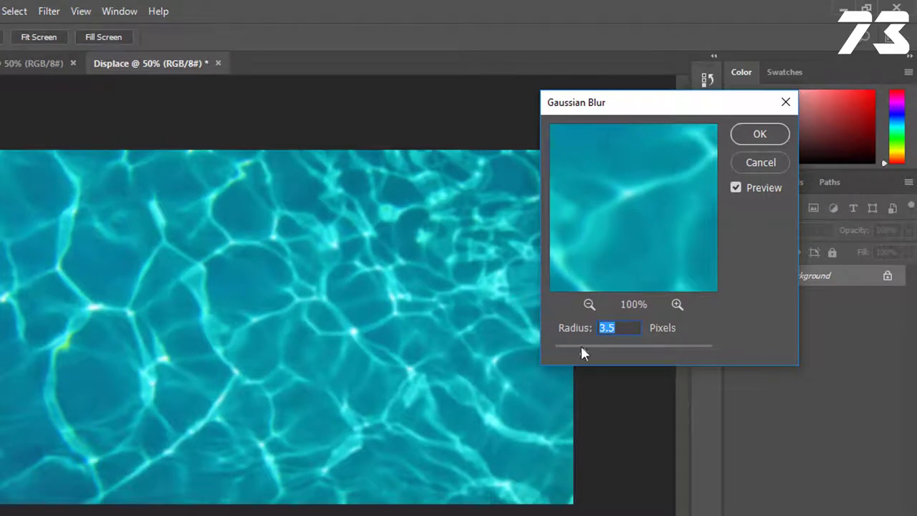
drag(584, 345, 581, 347)
click(759, 134)
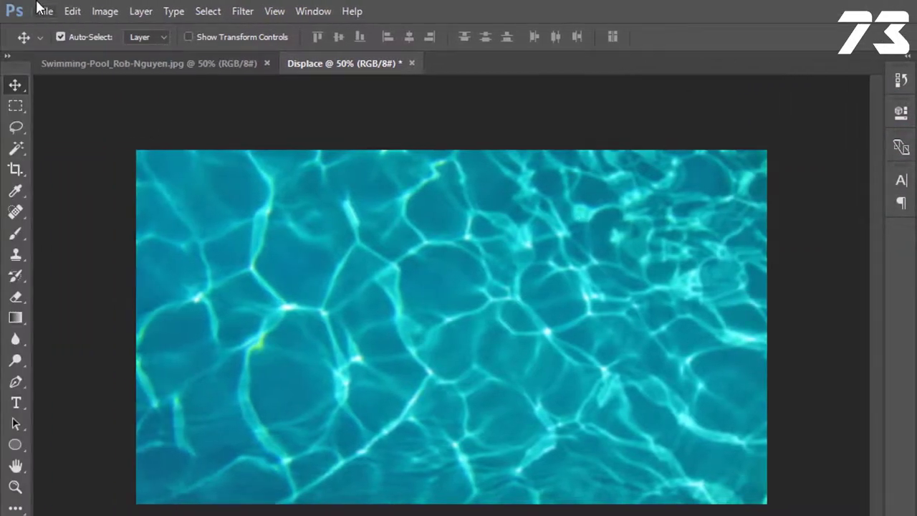
Save the blurred document as Displace.psd in Photoshop (*.PSD) format
click(34, 11)
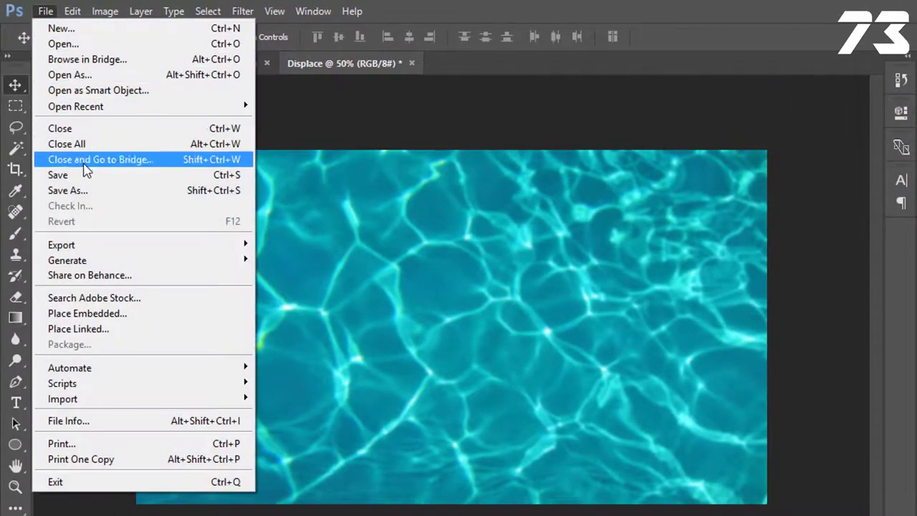
click(91, 196)
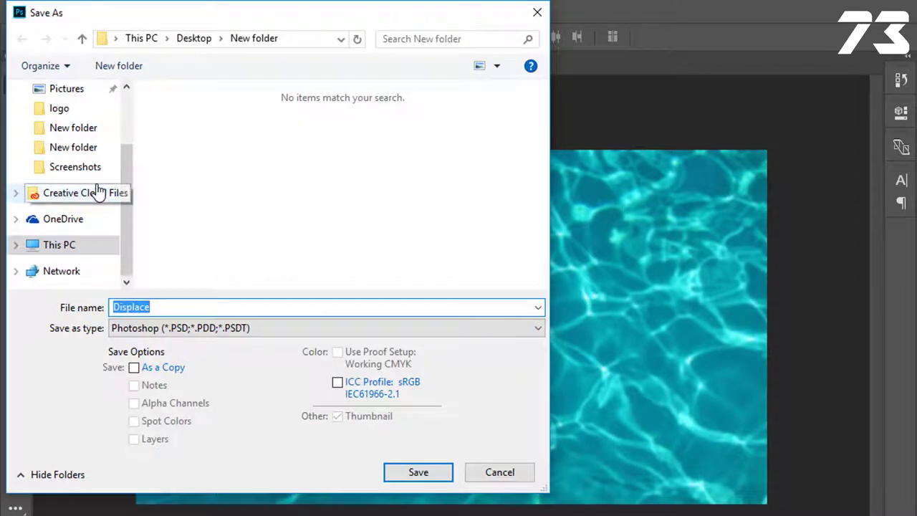
click(195, 331)
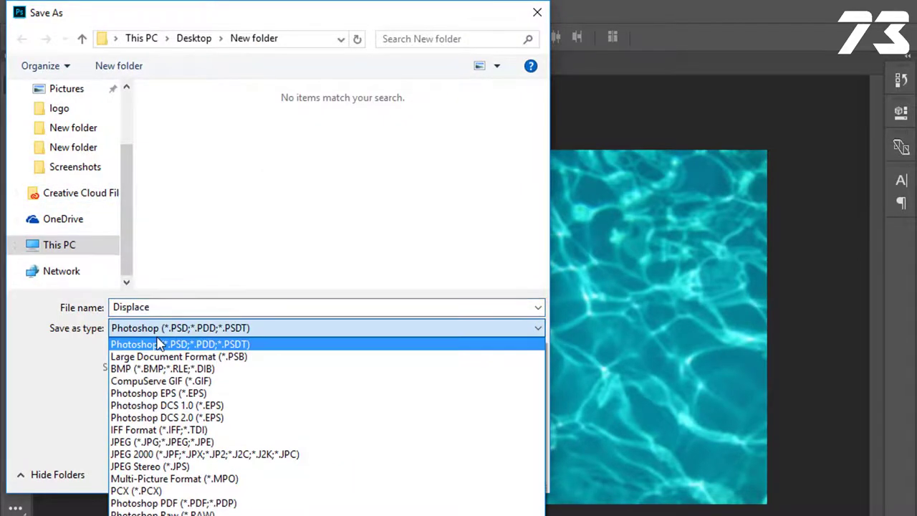
click(174, 344)
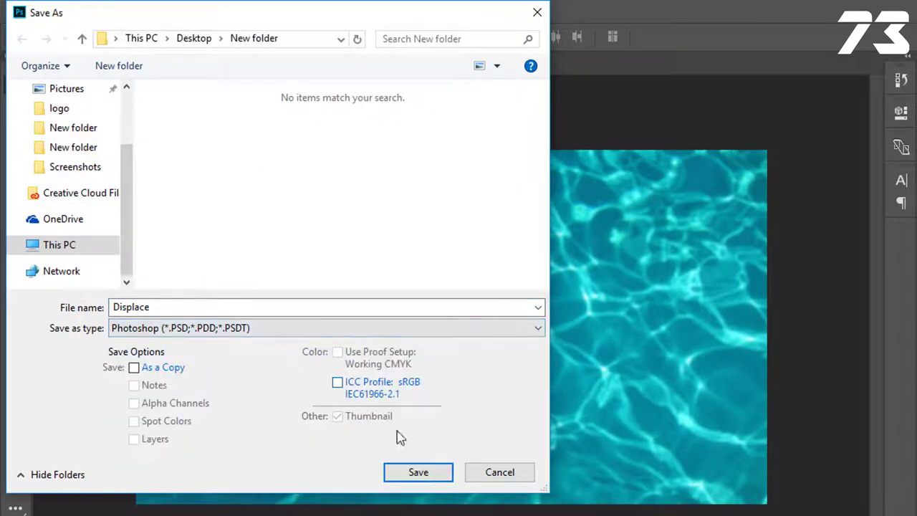
click(418, 473)
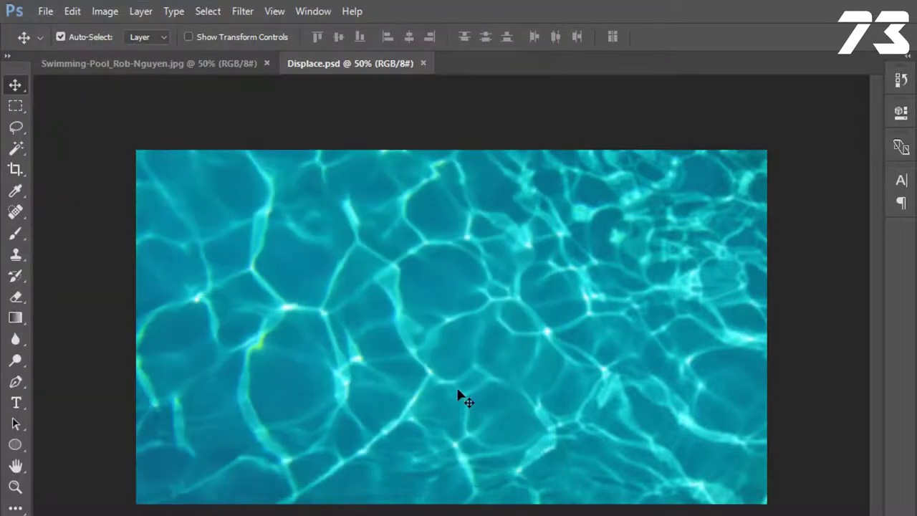
Close Displace.psd and add two-line text 'WATER' / 'POOL' on the pool photo
click(423, 63)
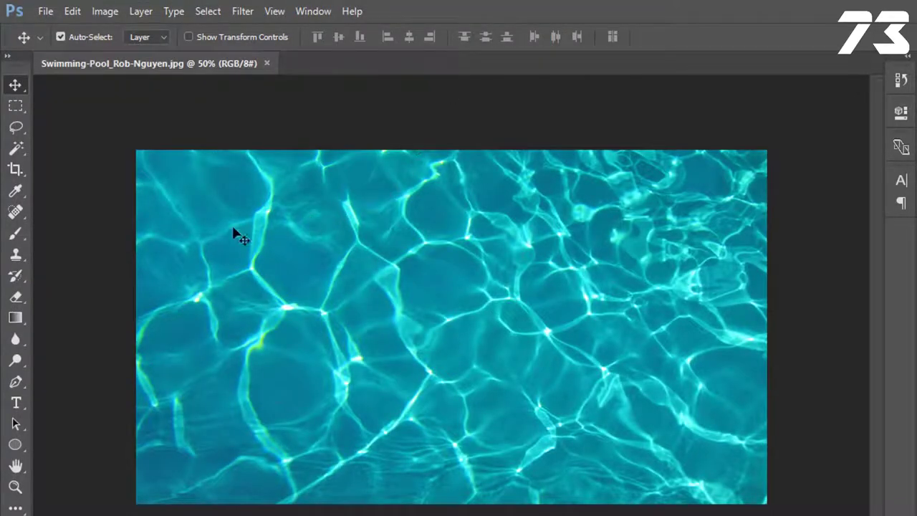
click(15, 403)
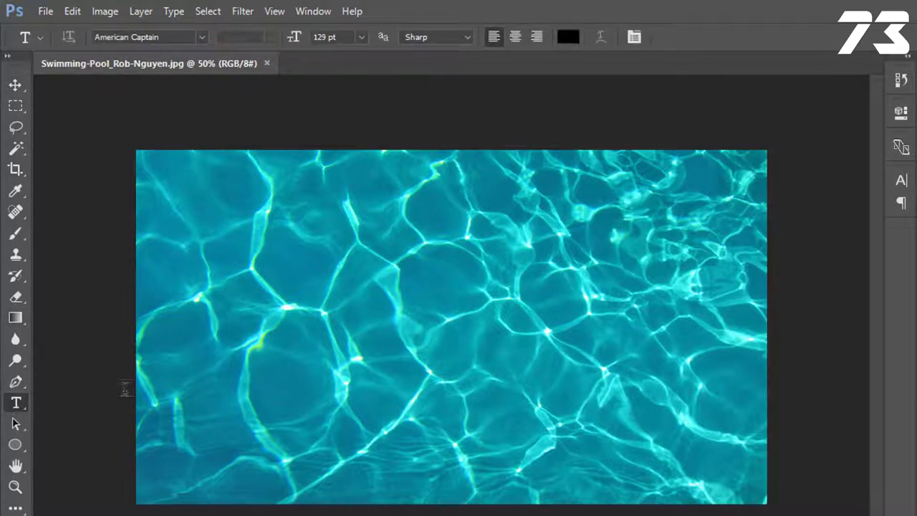
click(321, 301)
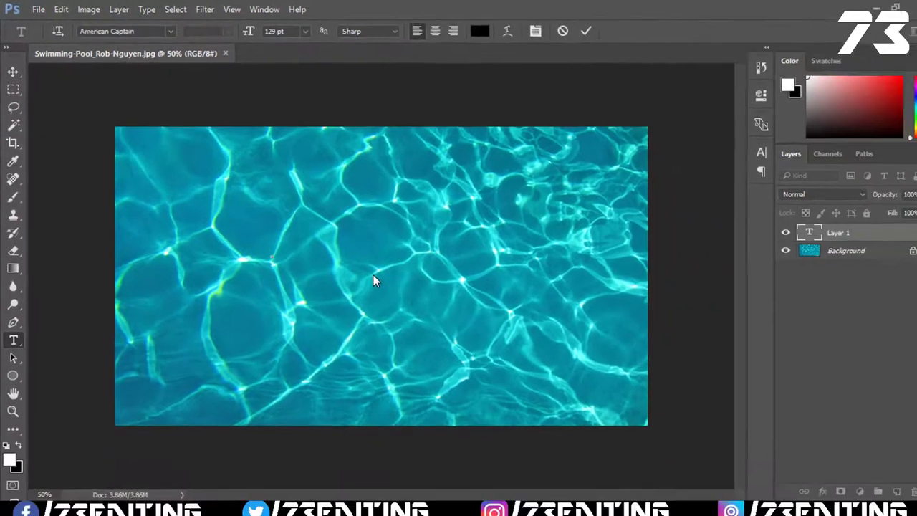
text(WAT)
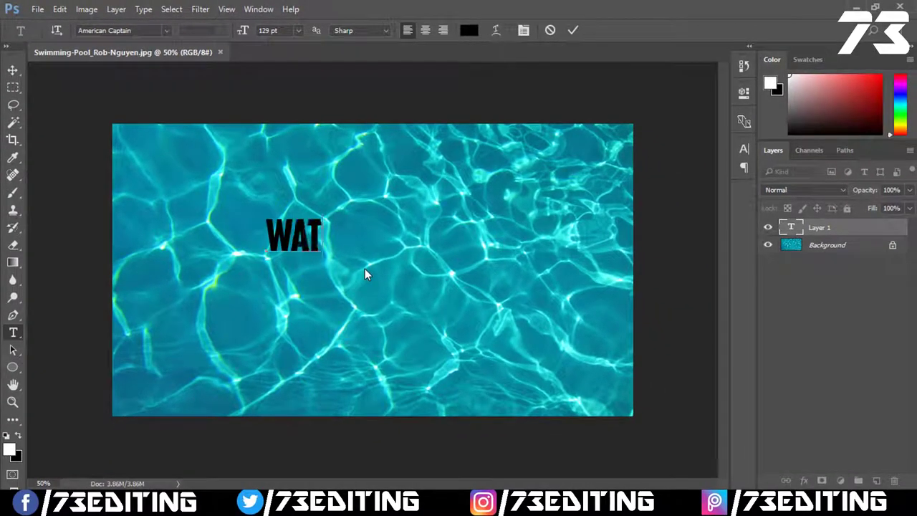
text(ER)
key(Return)
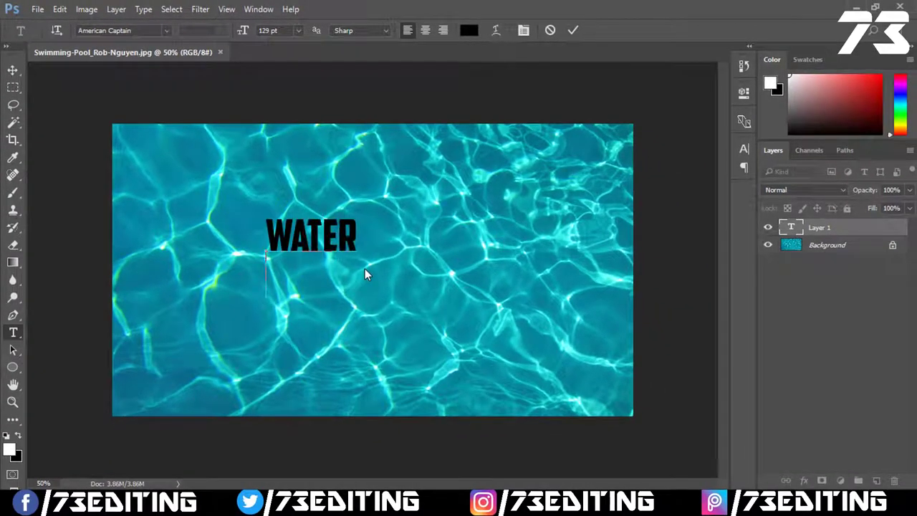
text(POO)
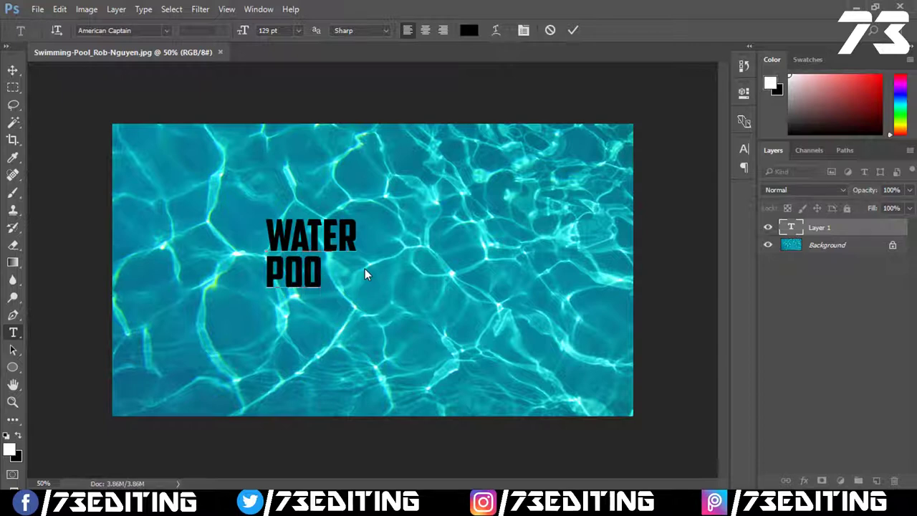
text(L)
click(11, 68)
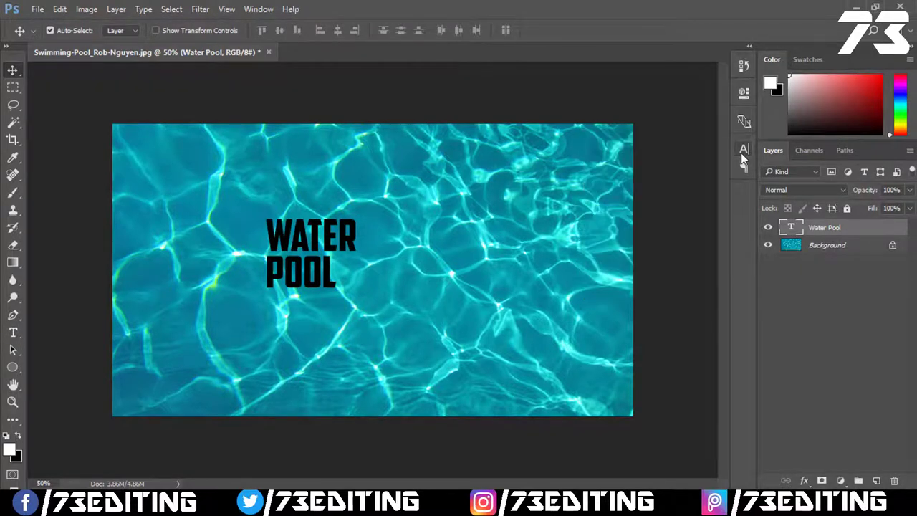
Edit the text so the POOL line sits centred beneath WATER
double_click(792, 227)
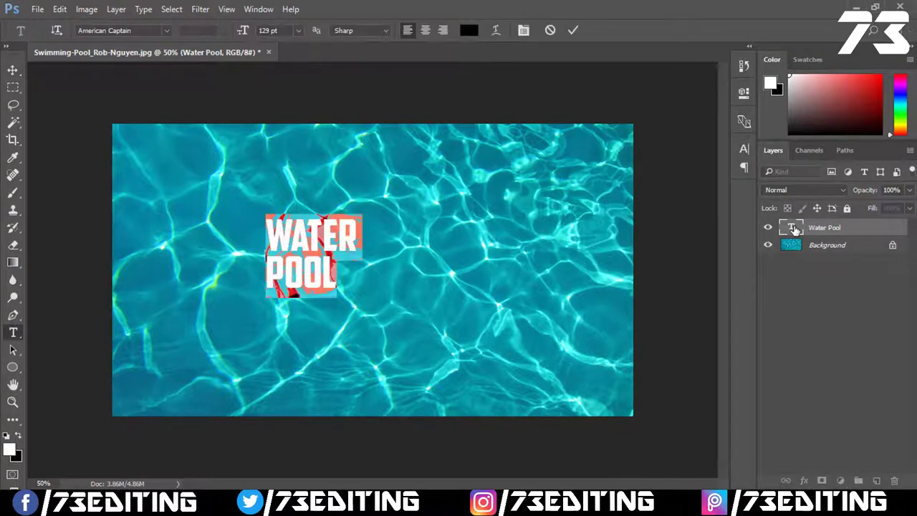
click(286, 270)
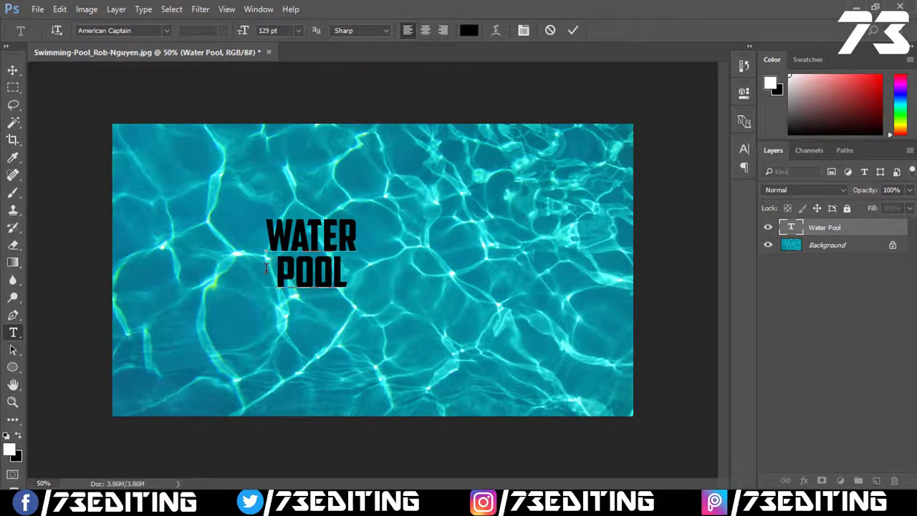
click(12, 70)
key(ctrl+t)
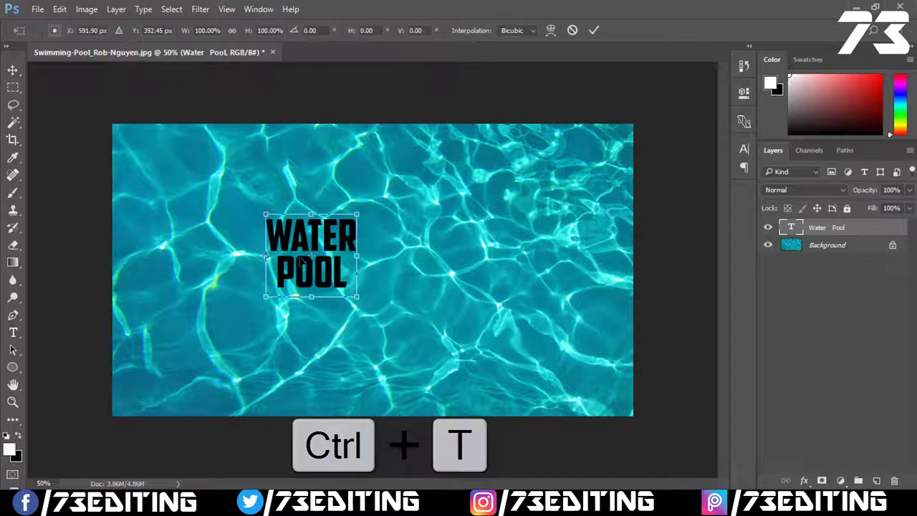
Enlarge the WATER POOL text and move it down into the photo's lower middle
drag(359, 300, 397, 352)
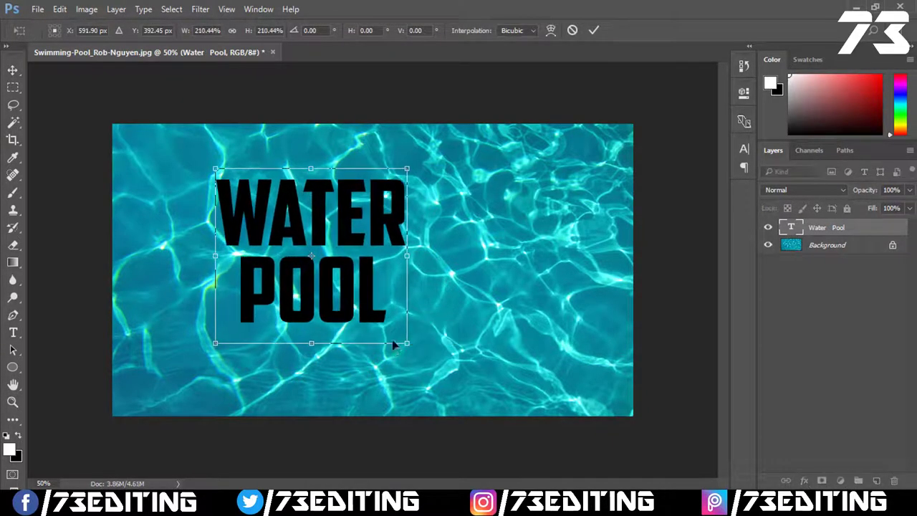
key(Return)
drag(342, 216, 390, 298)
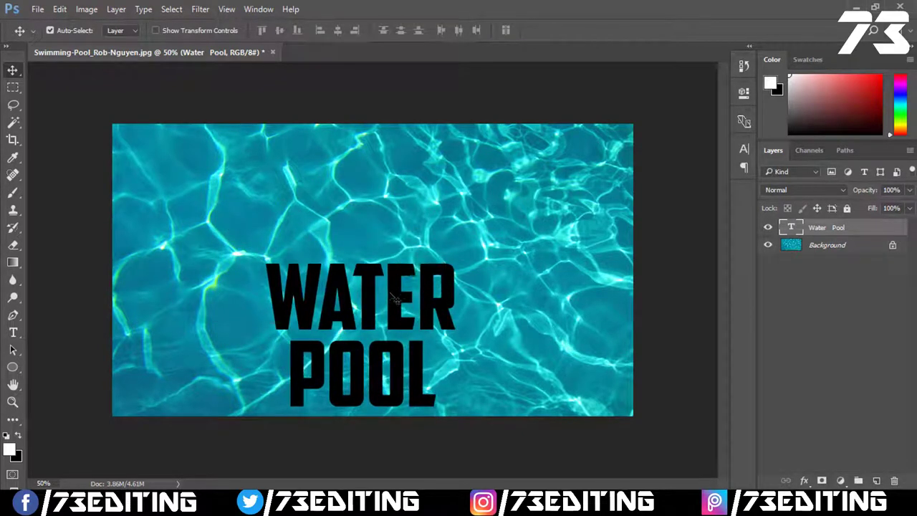
key(Down)
key(Down)
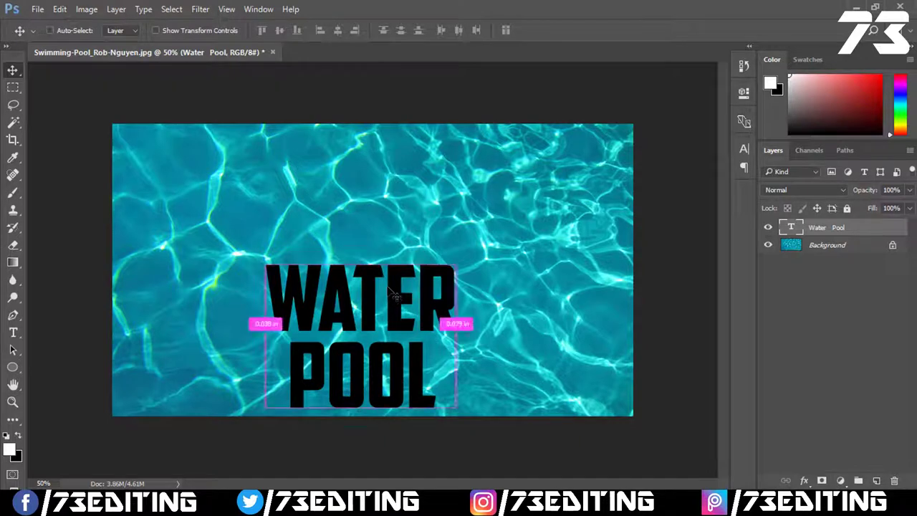
Rescale the text again, enlarging it then shrinking slightly to fine-tune its size
key(ctrl+t)
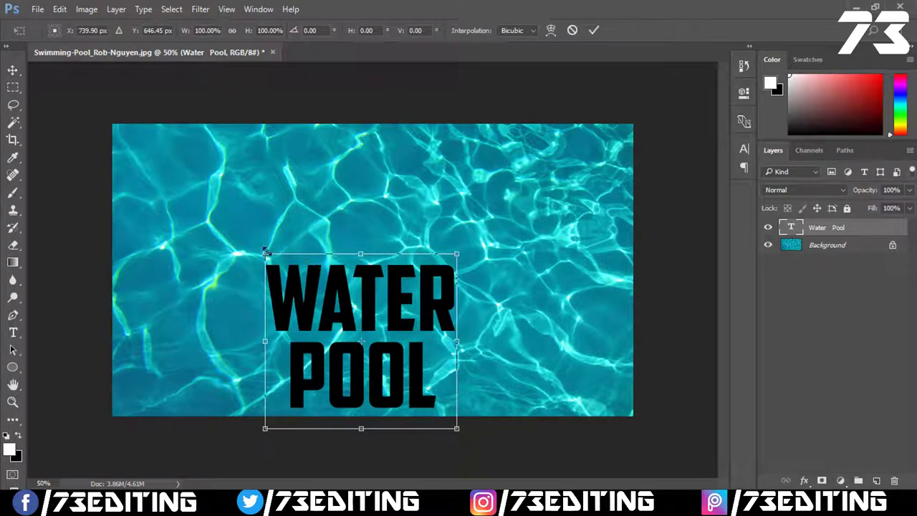
drag(265, 252, 231, 222)
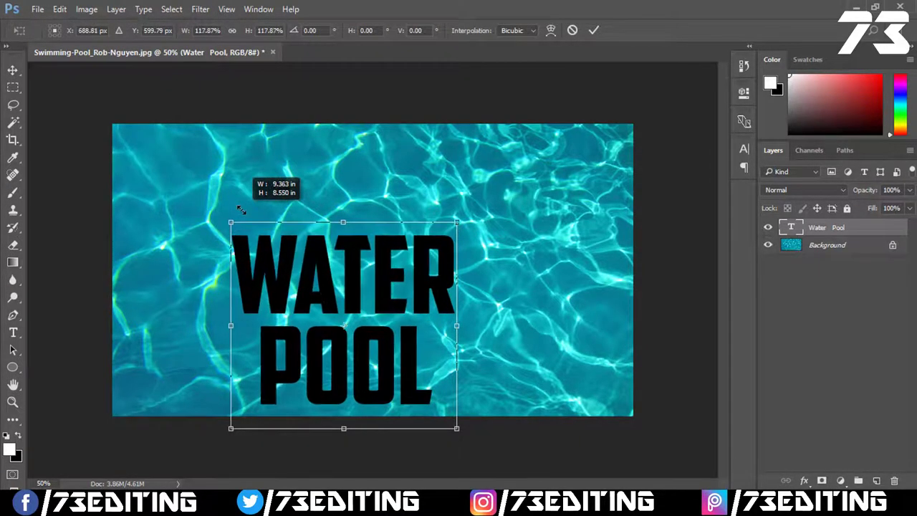
drag(456, 222, 466, 231)
Centre the WATER POOL text horizontally on the canvas and convert its layer to a Smart Object
key(Return)
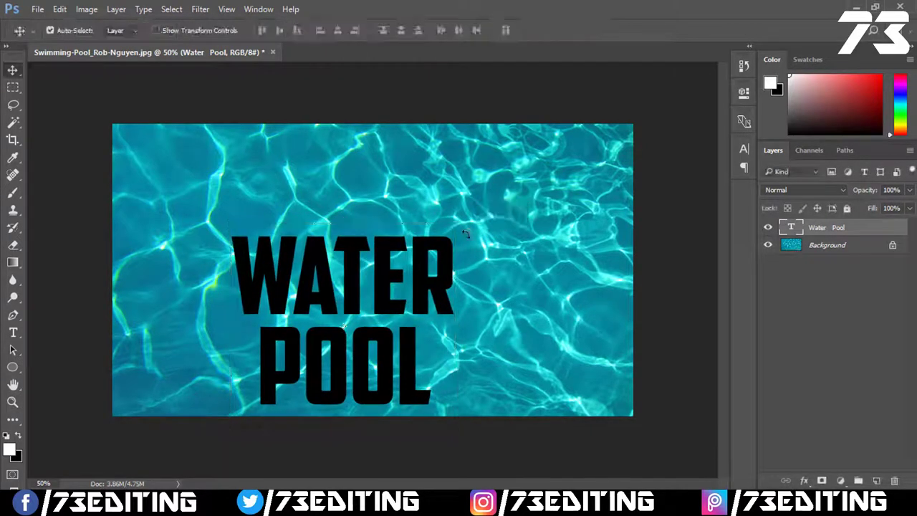
key(ctrl+a)
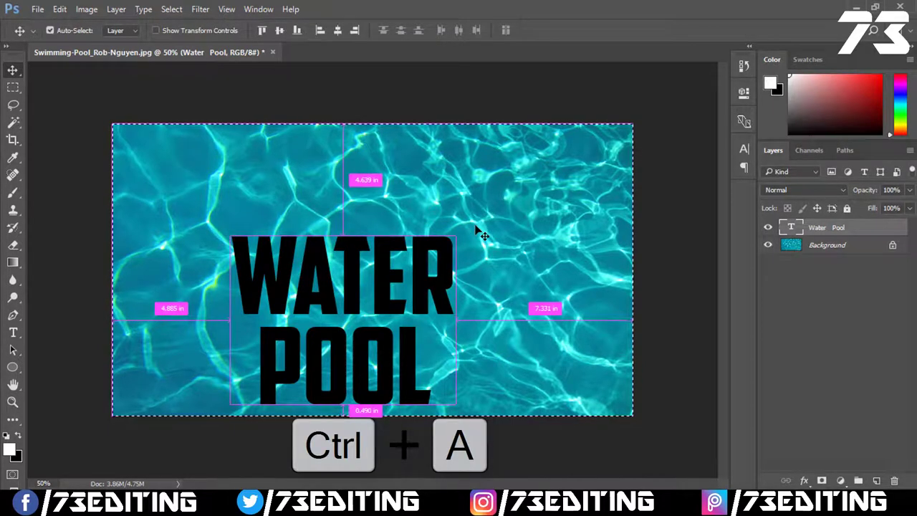
click(335, 31)
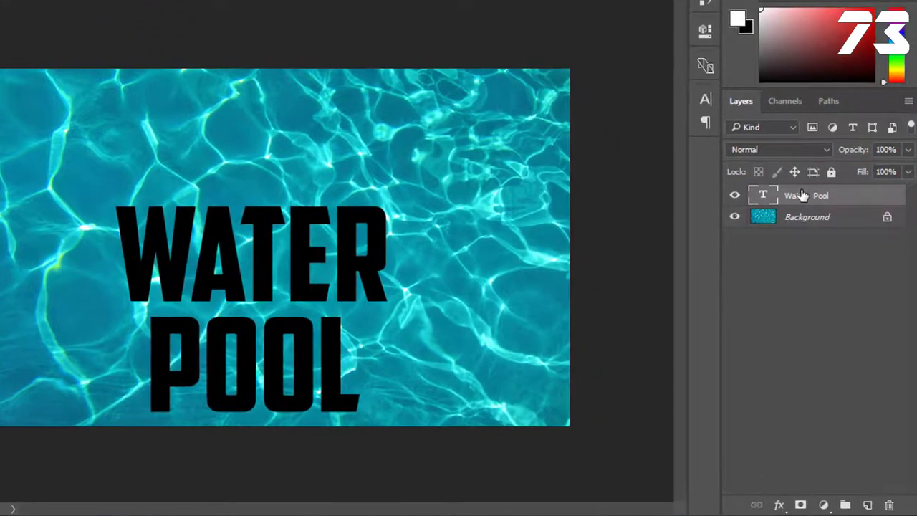
right_click(802, 196)
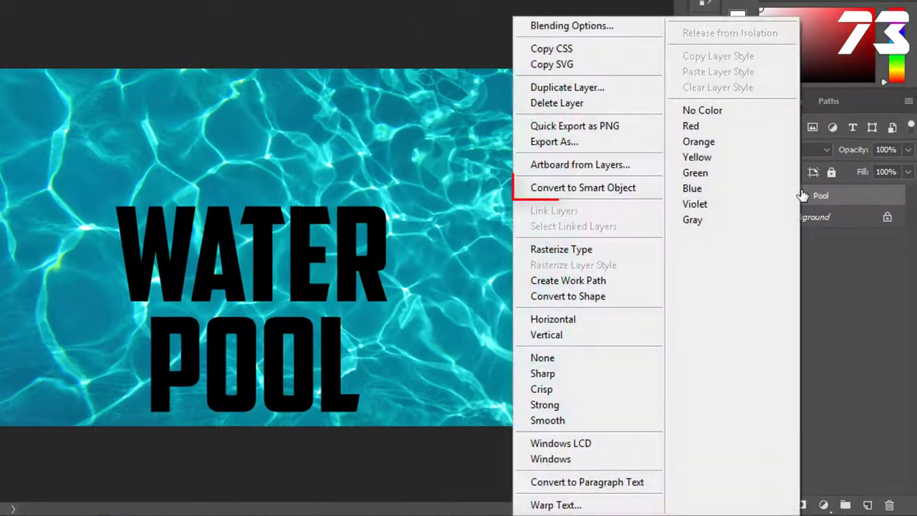
click(613, 188)
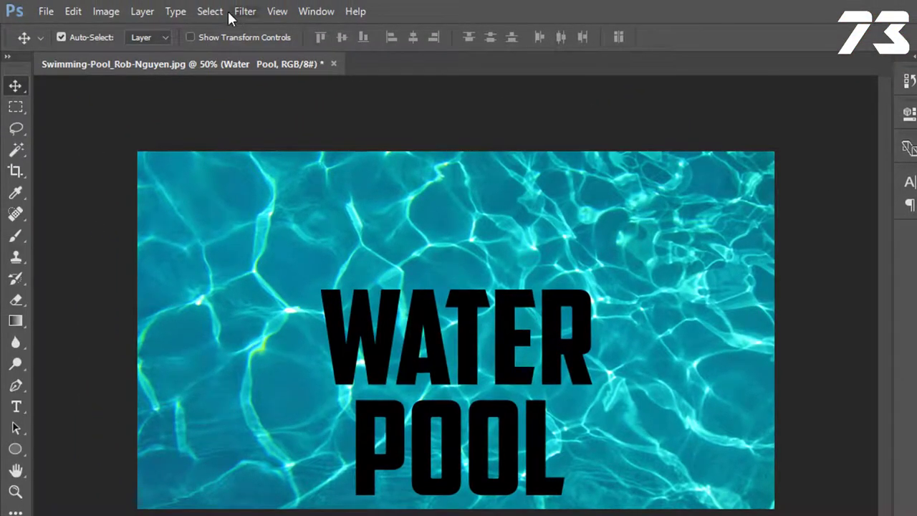
Apply a Displace filter at 10/10 scale to the text, using Displace.psd as the map
click(243, 11)
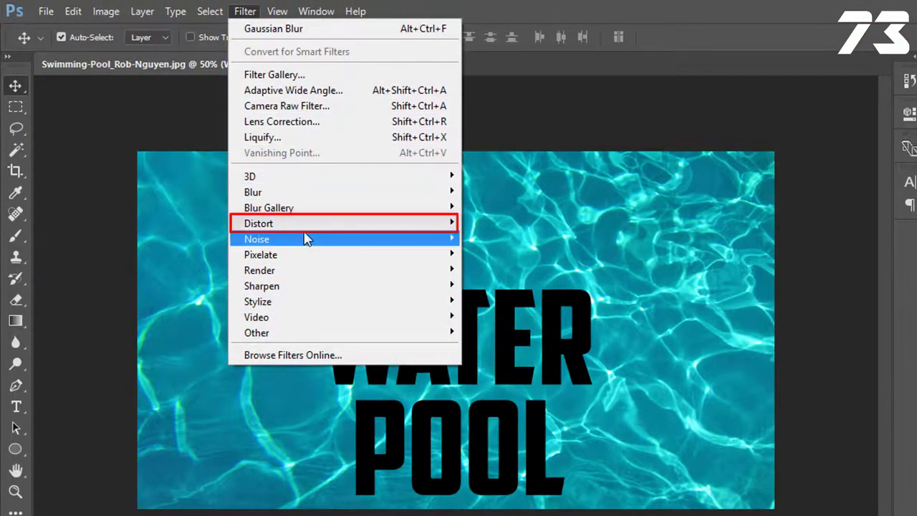
mouse_move(258, 223)
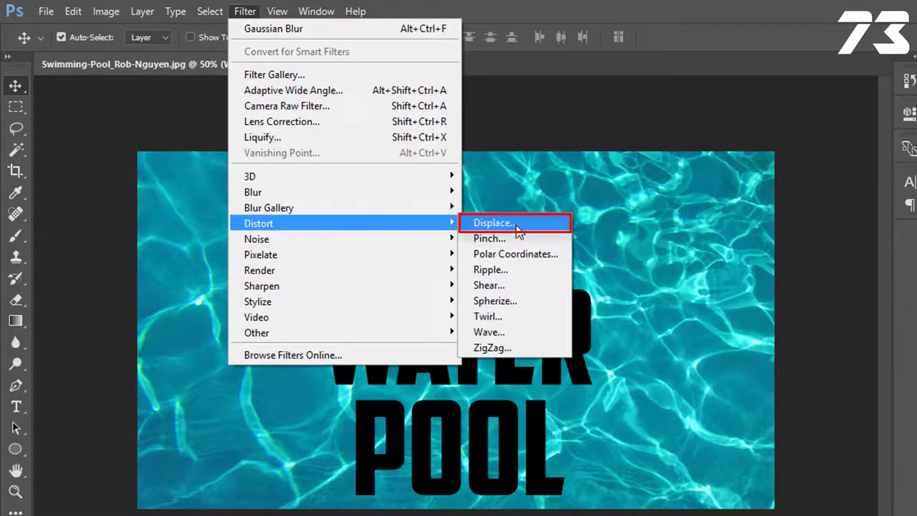
click(517, 226)
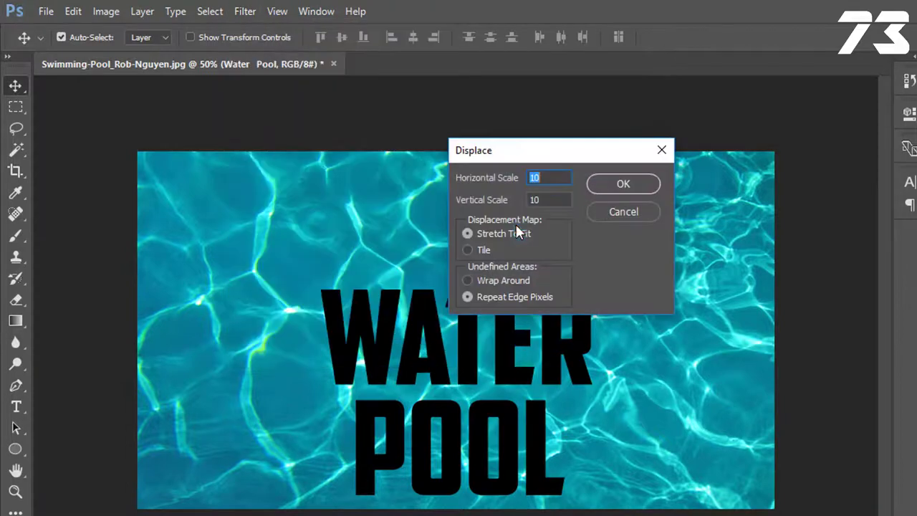
click(622, 184)
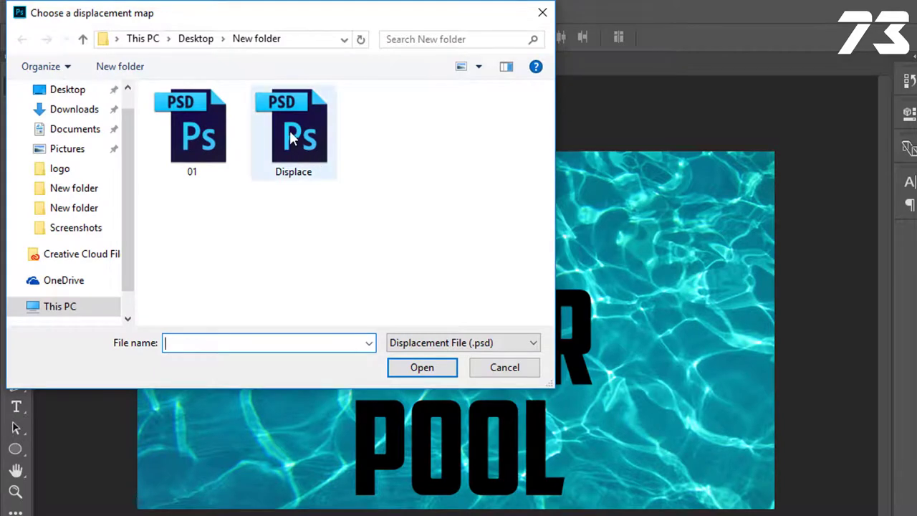
click(293, 138)
click(415, 368)
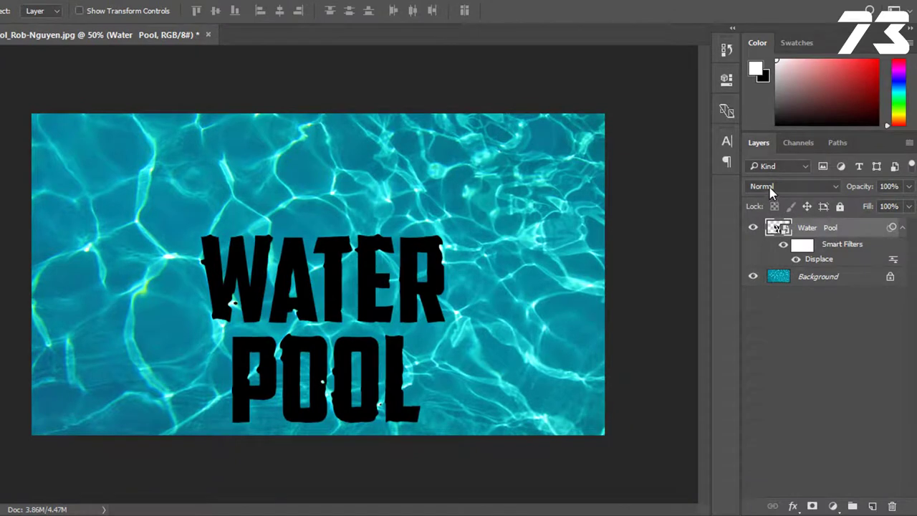
Set the Water Pool layer to Overlay and stamp all visible layers into a new Layer 1
click(771, 188)
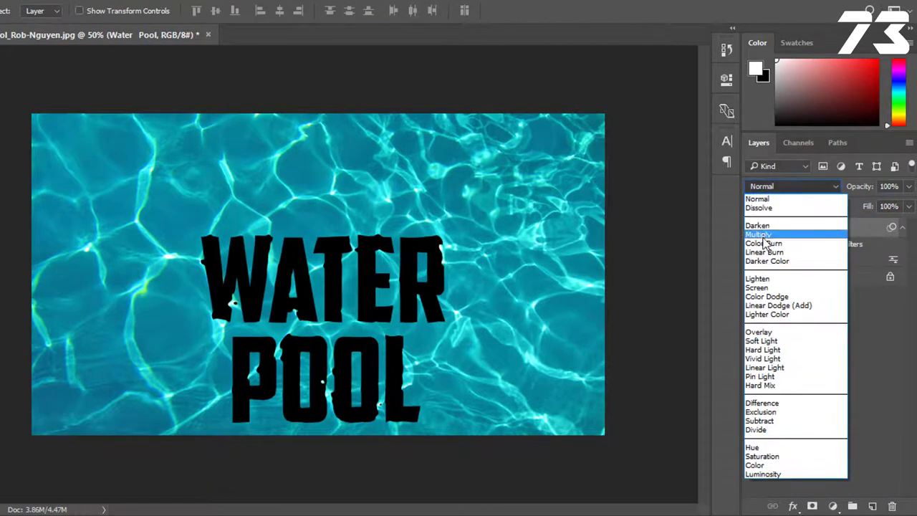
click(777, 332)
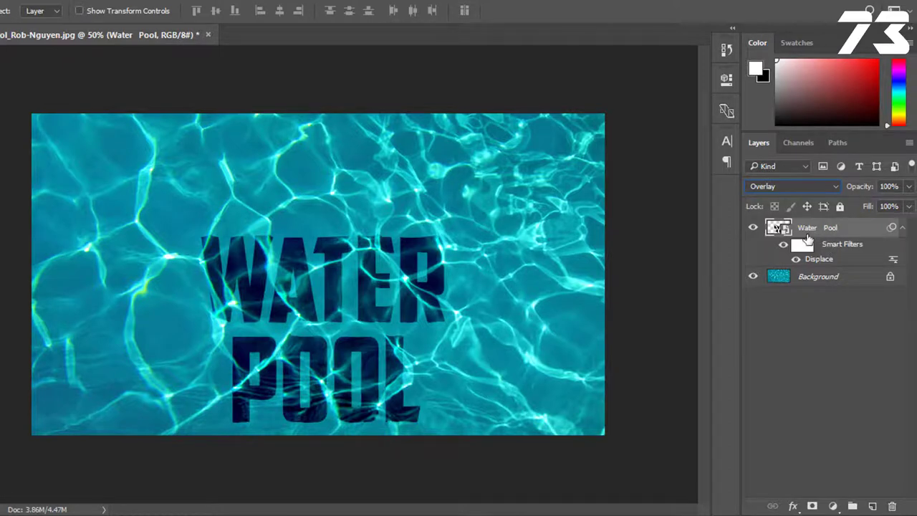
key(ctrl+shift+alt+e)
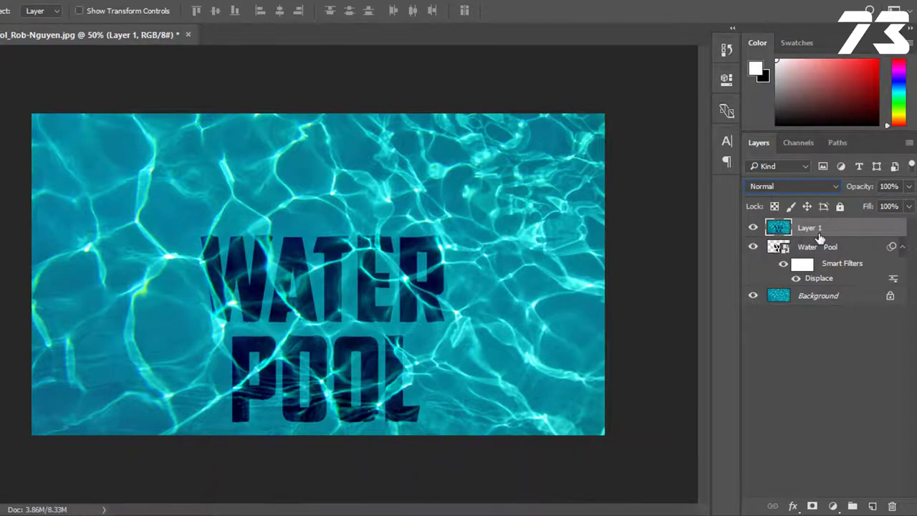
click(763, 359)
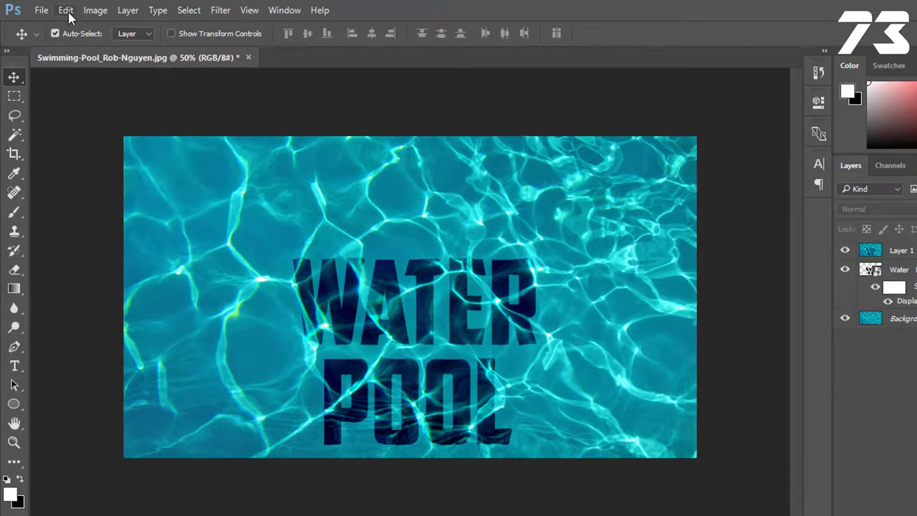
click(63, 9)
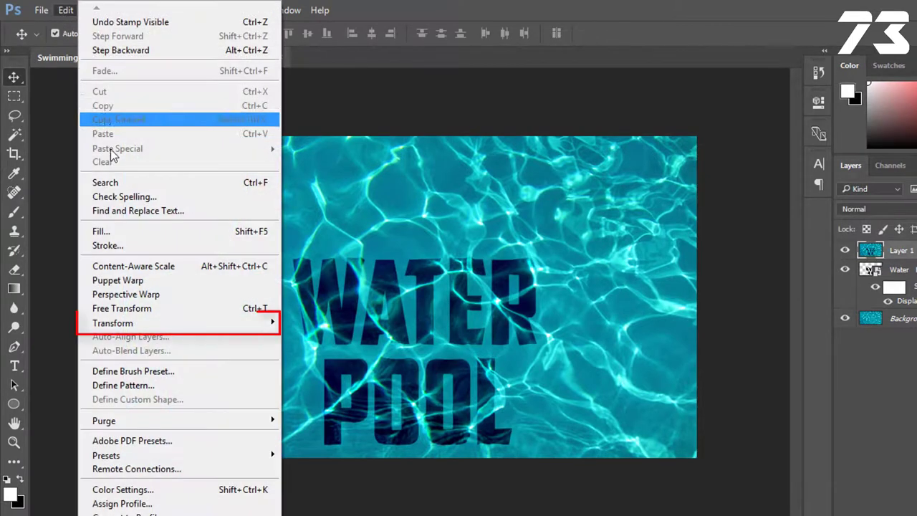
mouse_move(113, 323)
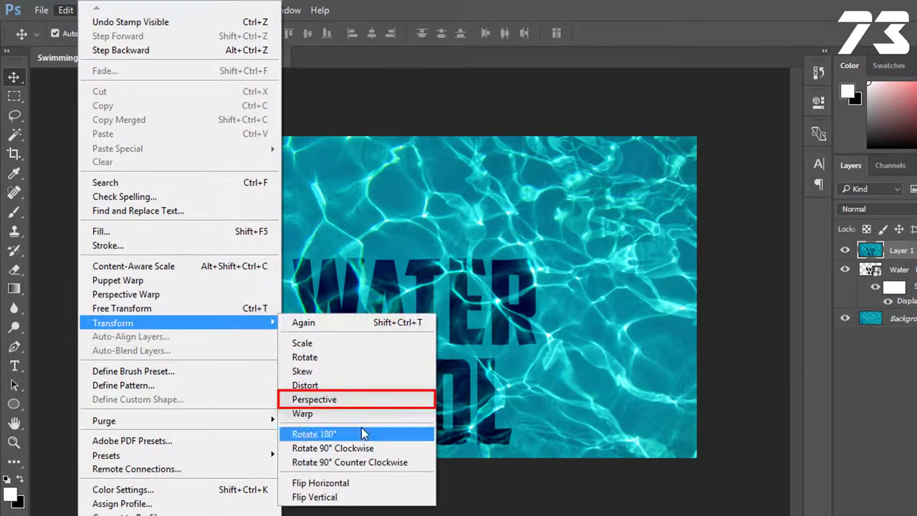
Apply a Perspective transform widening Layer 1's bottom edge to about 185%, then fit the image on screen
click(320, 400)
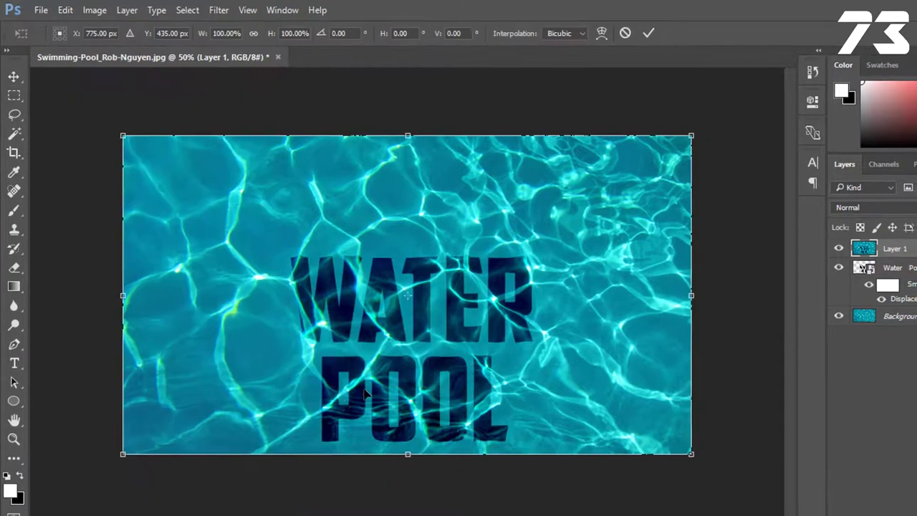
key(ctrl+minus)
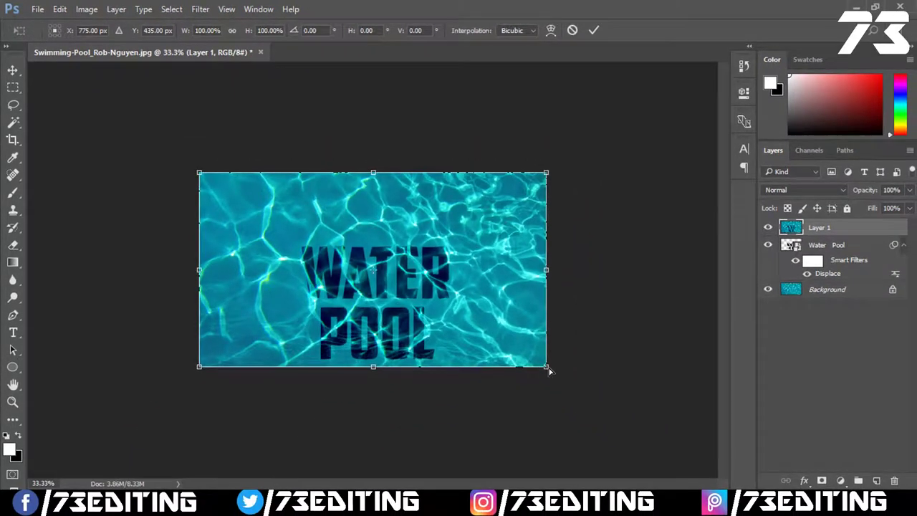
drag(547, 368, 700, 417)
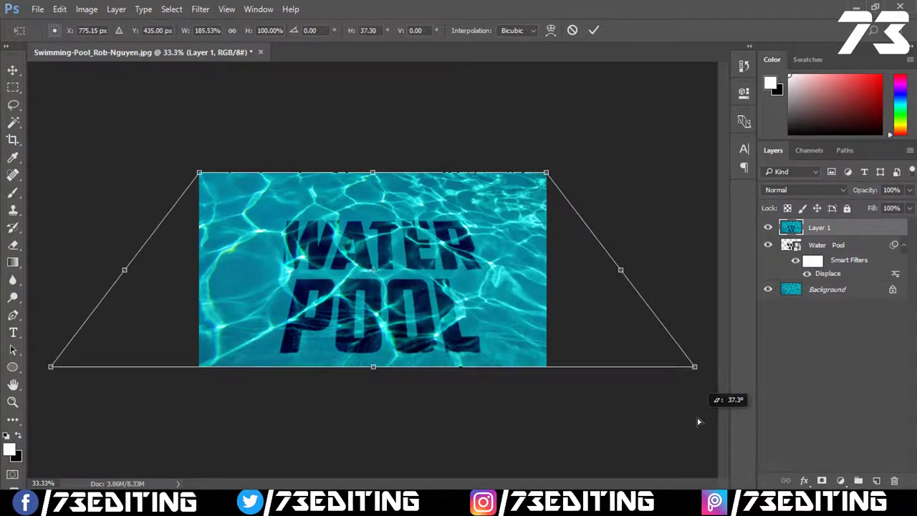
key(Return)
key(ctrl+0)
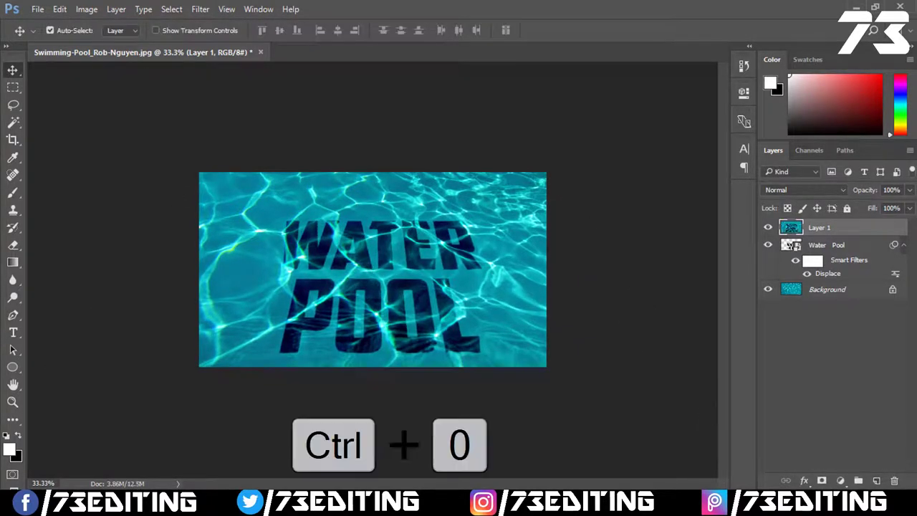